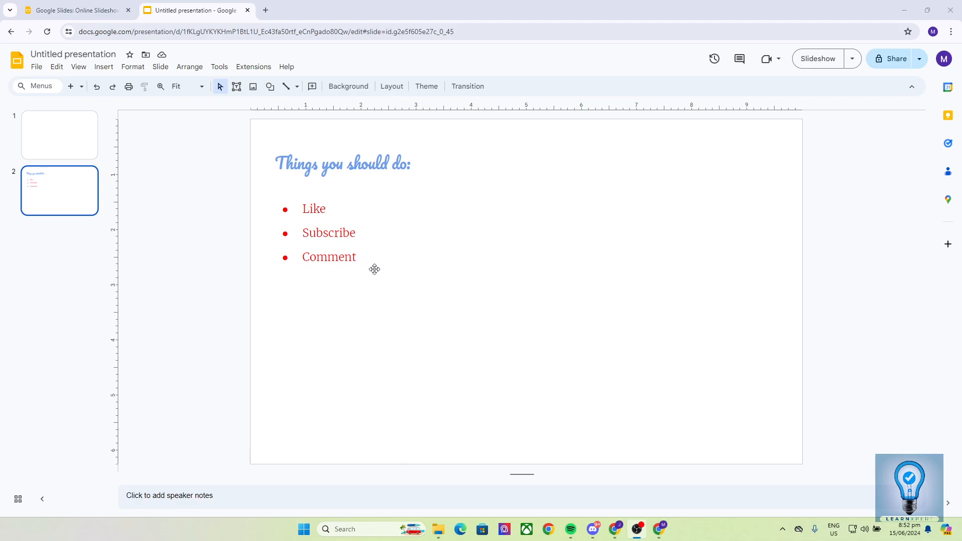
Add a new slide with title and body placeholders after the second slide
{"action": "left_click", "coordinate": [209, 225]}
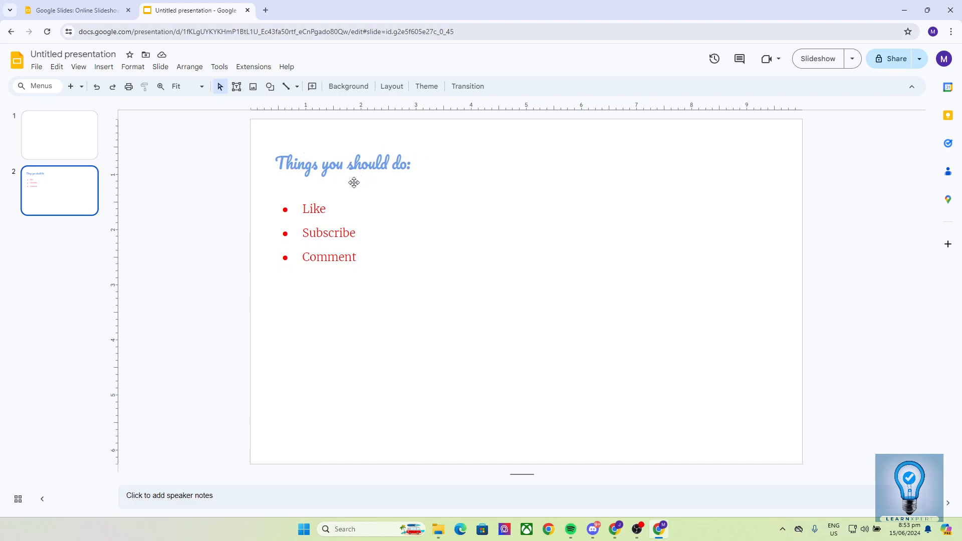
{"action": "left_click", "coordinate": [70, 86]}
{"action": "left_click", "coordinate": [365, 233]}
{"action": "left_click", "coordinate": [209, 219]}
{"action": "left_click", "coordinate": [363, 177]}
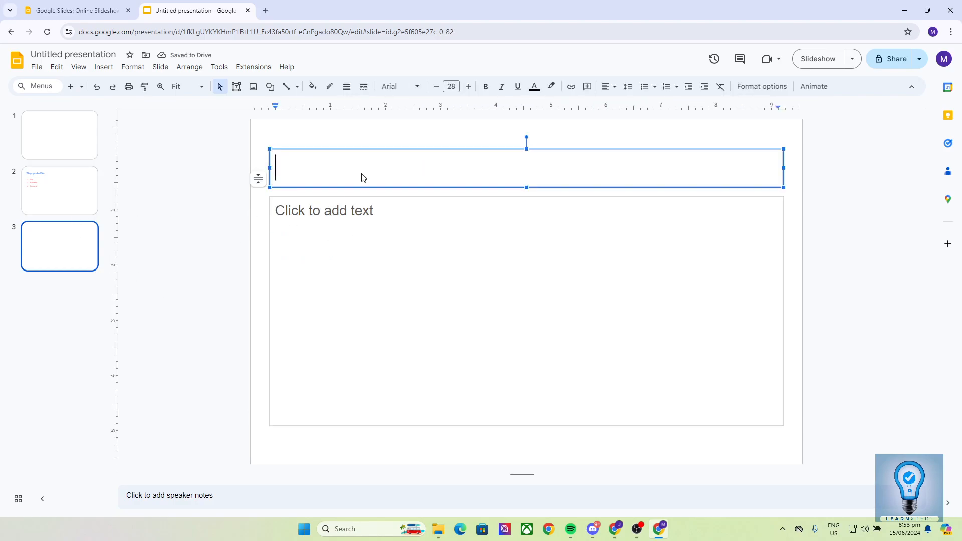
Enter "Things you have to do:" as the title of the third slide
{"action": "left_click", "coordinate": [71, 191]}
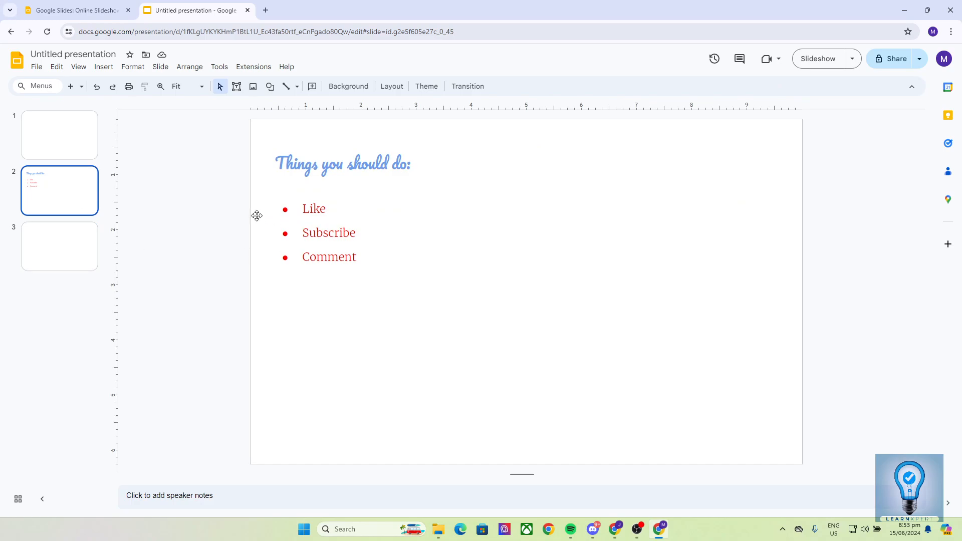
{"action": "left_click", "coordinate": [84, 247]}
{"action": "left_click", "coordinate": [356, 166]}
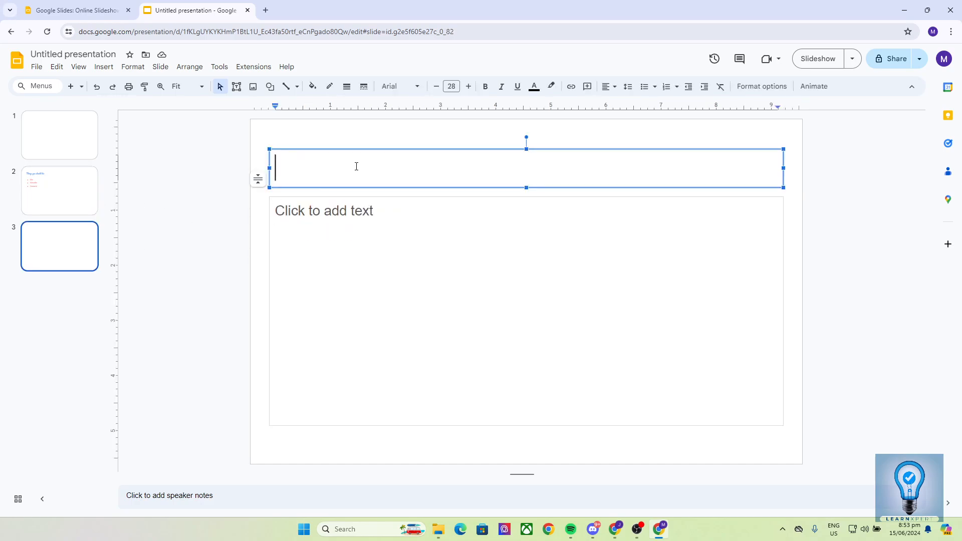
{"action": "type", "text": "Things you ahj"}
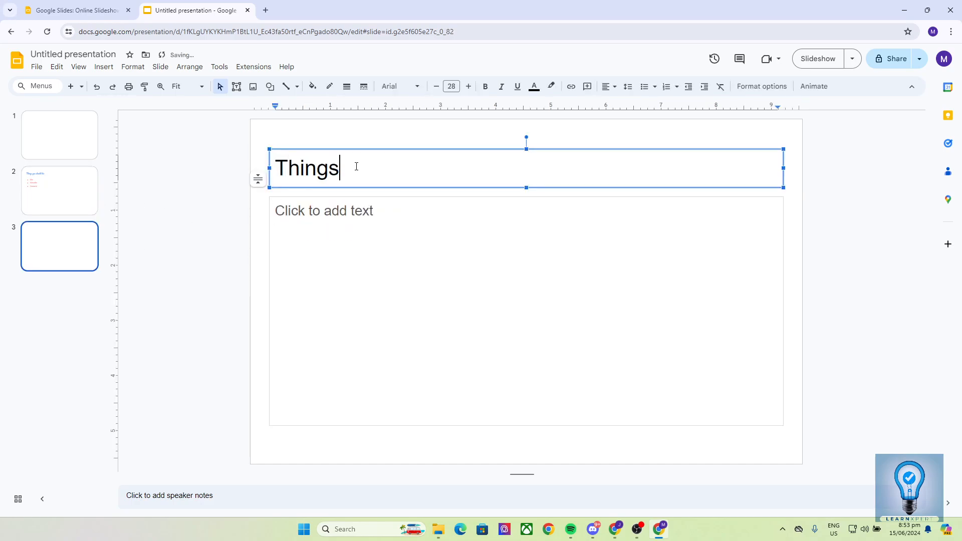
{"action": "key", "text": "BackSpace"}
{"action": "key", "text": "BackSpace"}
{"action": "key", "text": "BackSpace"}
{"action": "type", "text": "have to do:"}
{"action": "key", "text": "Return"}
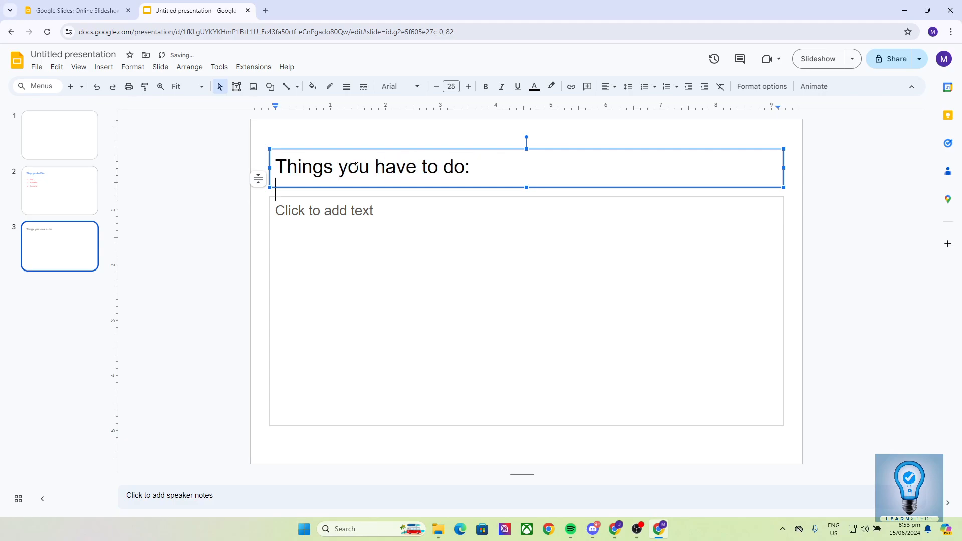
Fill the body placeholder with a bulleted list of Like, Subscribe and Comment
{"action": "left_click", "coordinate": [323, 210]}
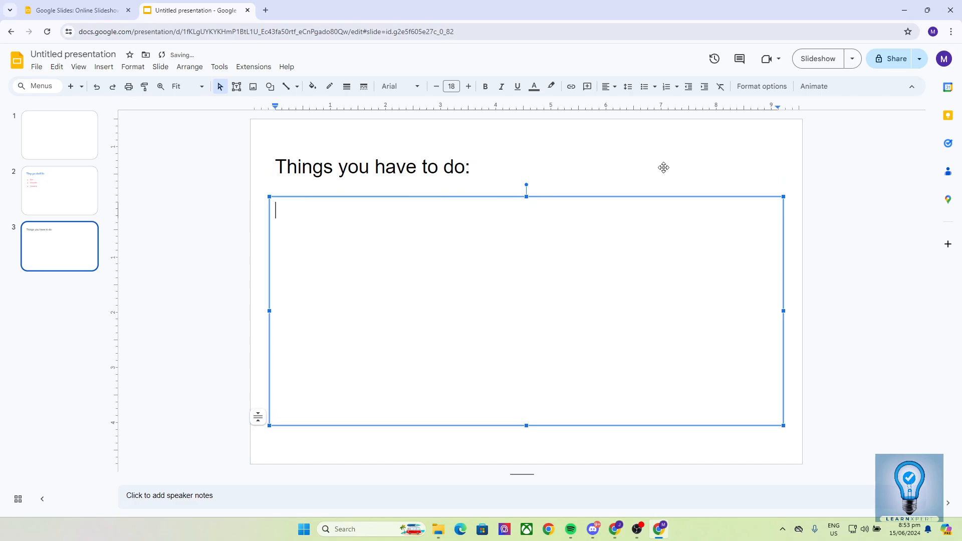
{"action": "left_click", "coordinate": [644, 86]}
{"action": "type", "text": "Like"}
{"action": "key", "text": "Return"}
{"action": "type", "text": "Subscribe"}
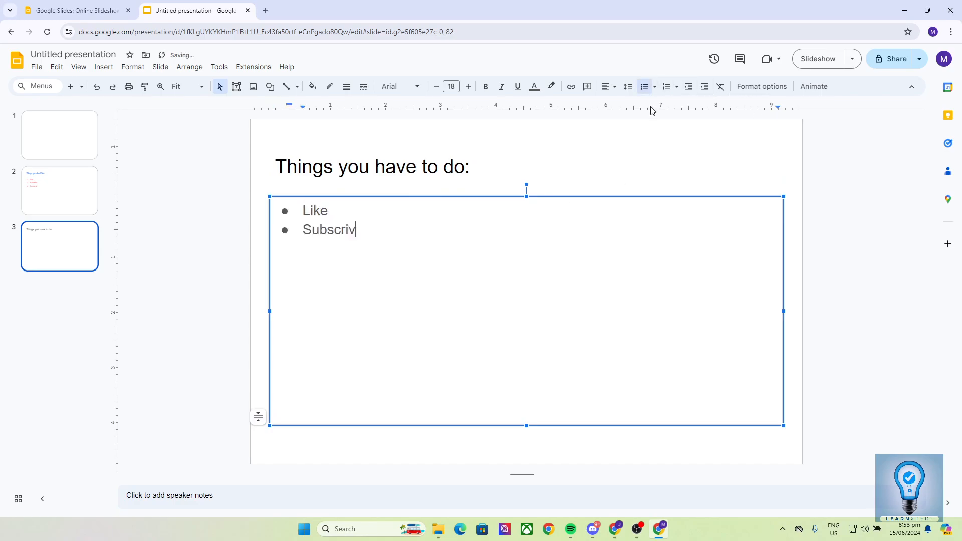
{"action": "key", "text": "Return"}
{"action": "type", "text": "comment"}
{"action": "key", "text": "Return"}
{"action": "key", "text": "ctrl+z"}
{"action": "key", "text": "BackSpace"}
{"action": "key", "text": "BackSpace"}
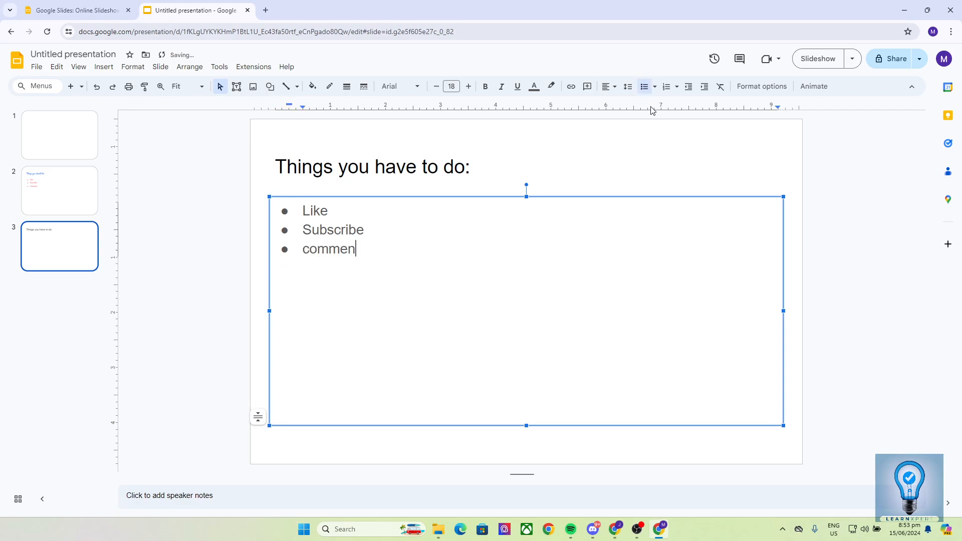
{"action": "key", "text": "BackSpace"}
{"action": "type", "text": "C"}
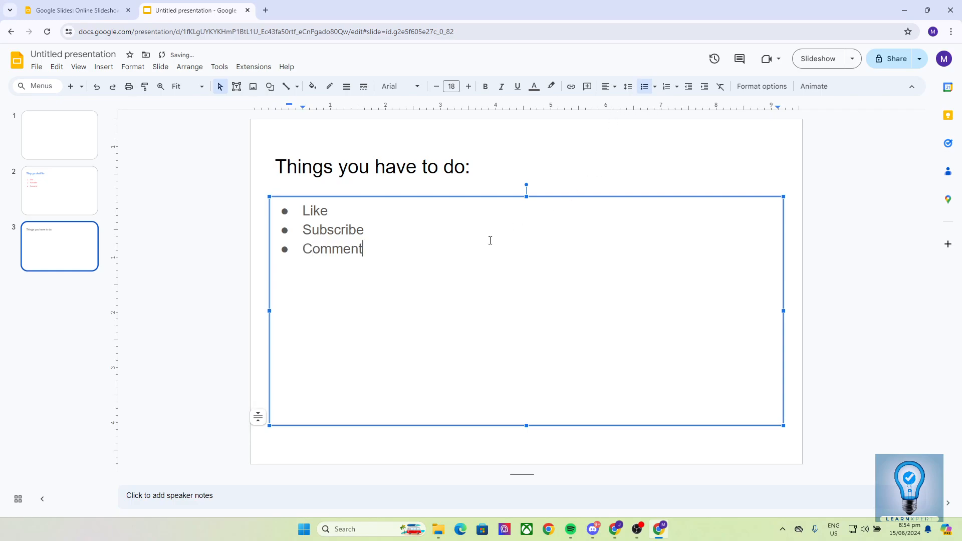
Compare the text formatting of the title and bullet list on the second and third slides
{"action": "left_click", "coordinate": [84, 194]}
{"action": "left_click", "coordinate": [70, 237]}
{"action": "left_click", "coordinate": [71, 200]}
{"action": "left_click", "coordinate": [61, 243]}
{"action": "left_click", "coordinate": [65, 200]}
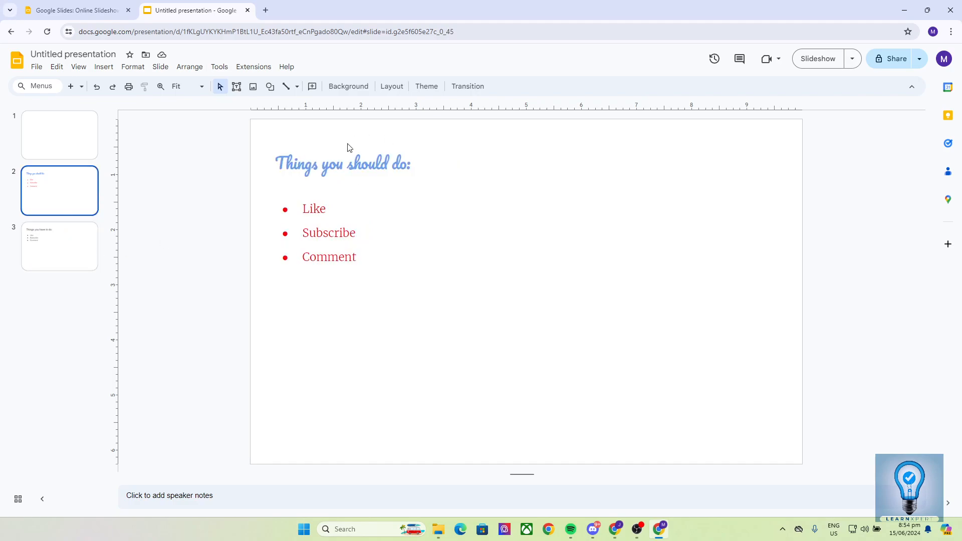
{"action": "key", "text": "Down"}
{"action": "left_click", "coordinate": [72, 207]}
{"action": "left_click", "coordinate": [62, 242]}
{"action": "left_click", "coordinate": [64, 198]}
{"action": "left_click", "coordinate": [68, 245]}
{"action": "left_click", "coordinate": [69, 210]}
{"action": "left_click", "coordinate": [67, 243]}
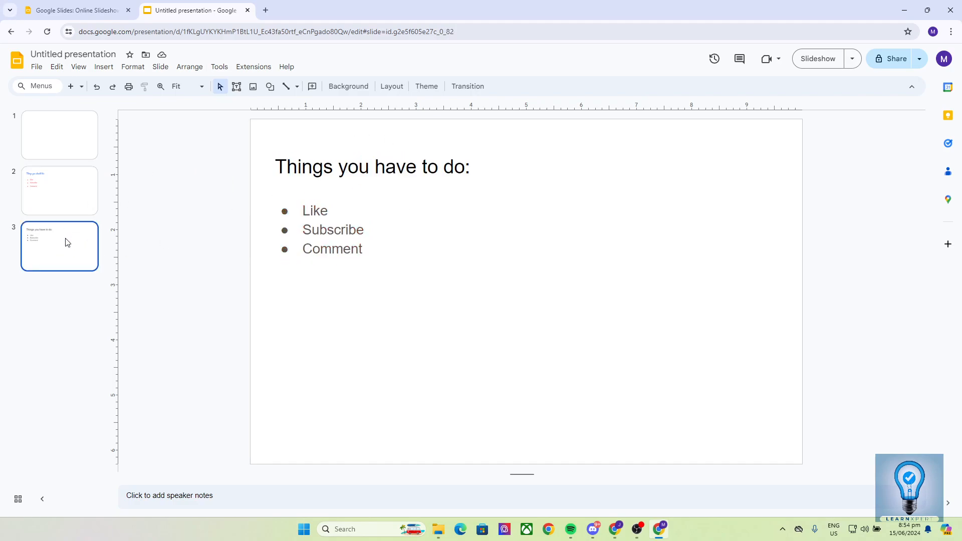
{"action": "key", "text": "Up"}
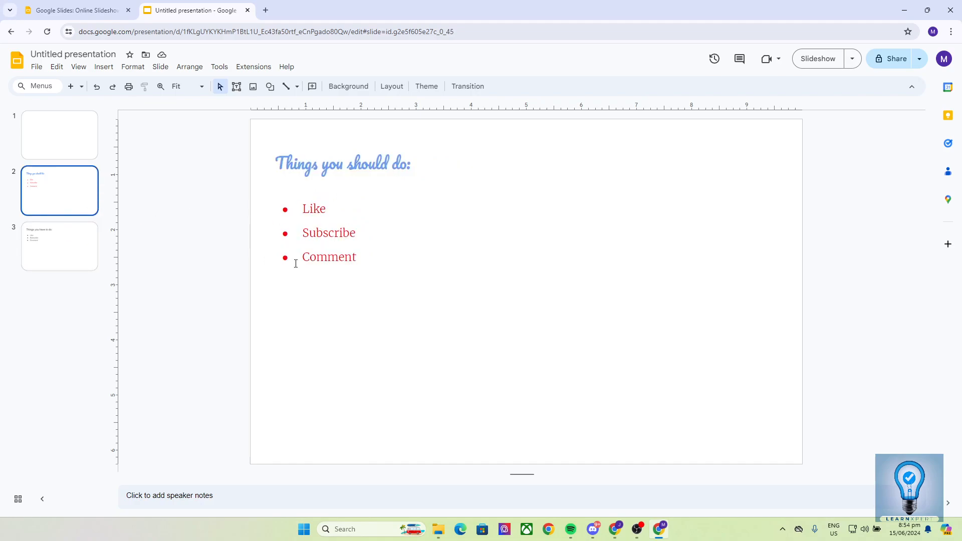
{"action": "left_click", "coordinate": [49, 244]}
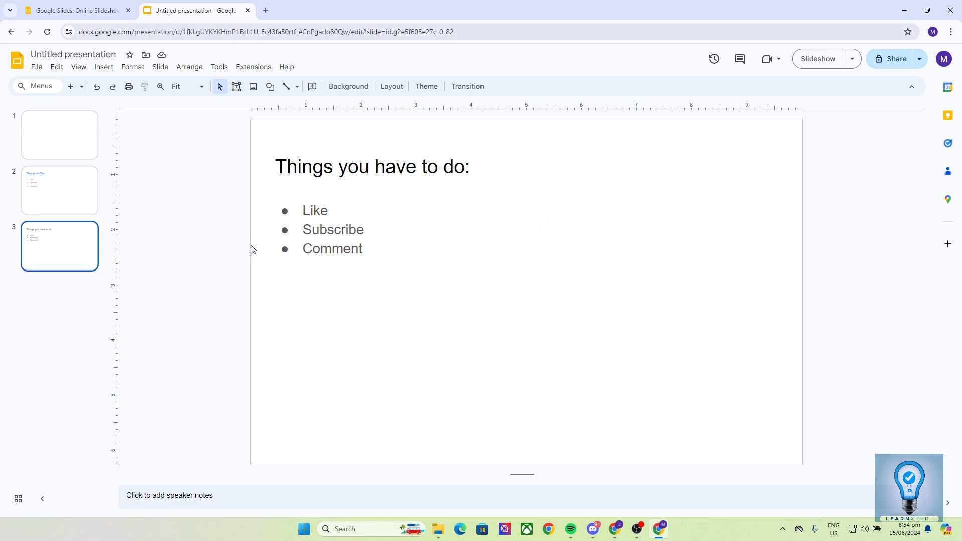
{"action": "left_click", "coordinate": [31, 204]}
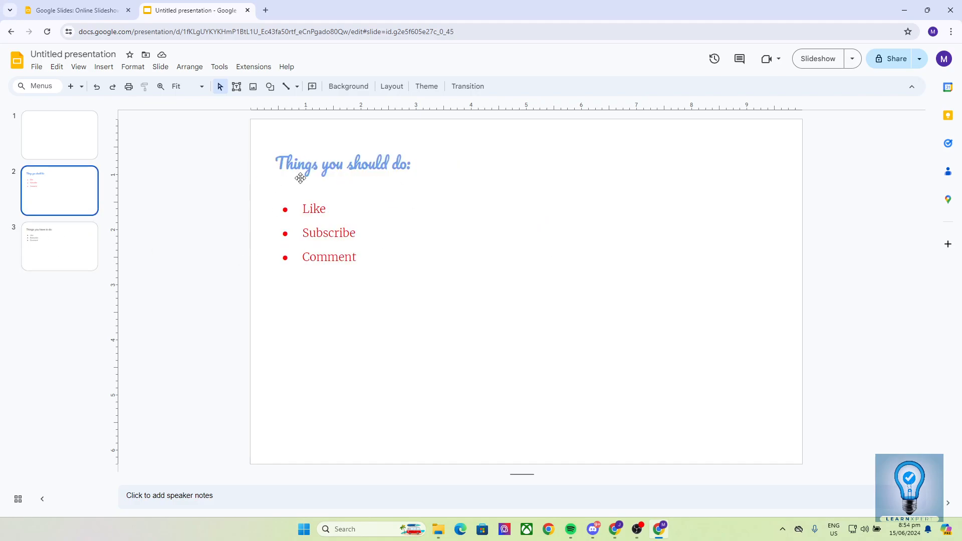
{"action": "left_click", "coordinate": [62, 242]}
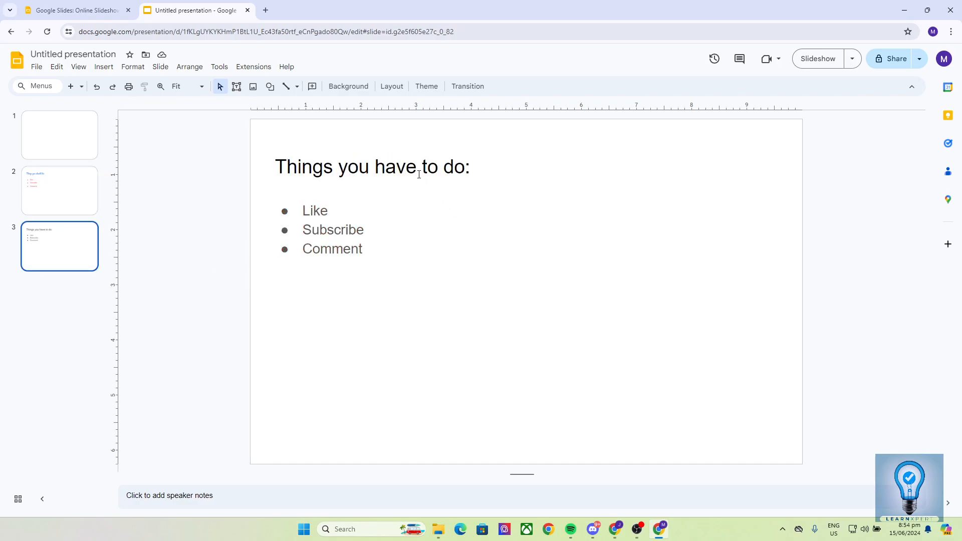
{"action": "left_click", "coordinate": [42, 189]}
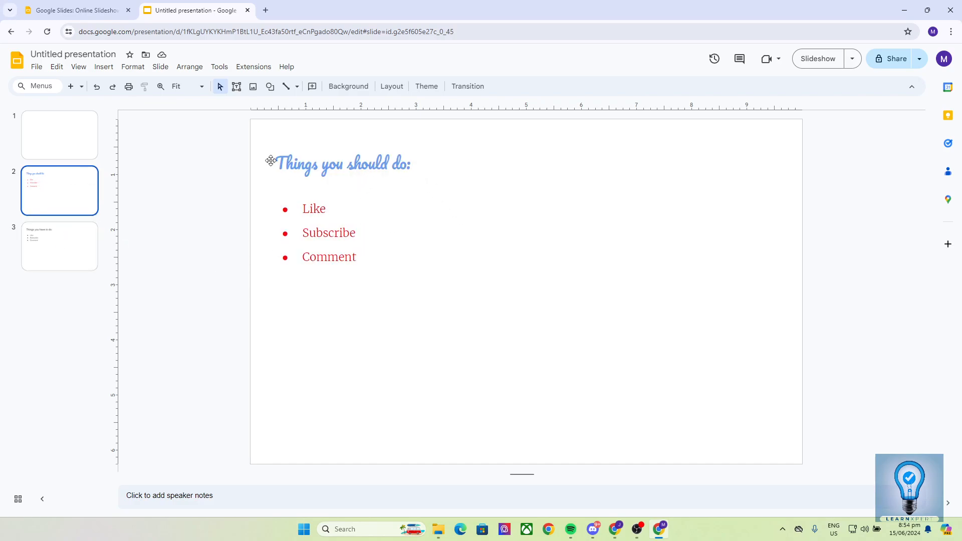
{"action": "left_click_drag", "start_coordinate": [369, 168], "coordinate": [258, 180]}
{"action": "left_click", "coordinate": [49, 240]}
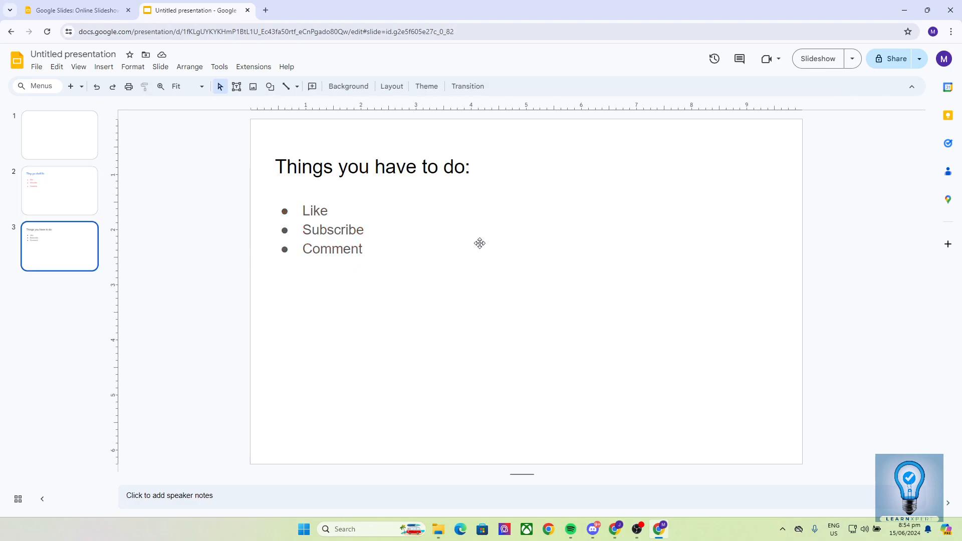
Change the font of the third slide's whole title to Pacifico
{"action": "left_click", "coordinate": [440, 168]}
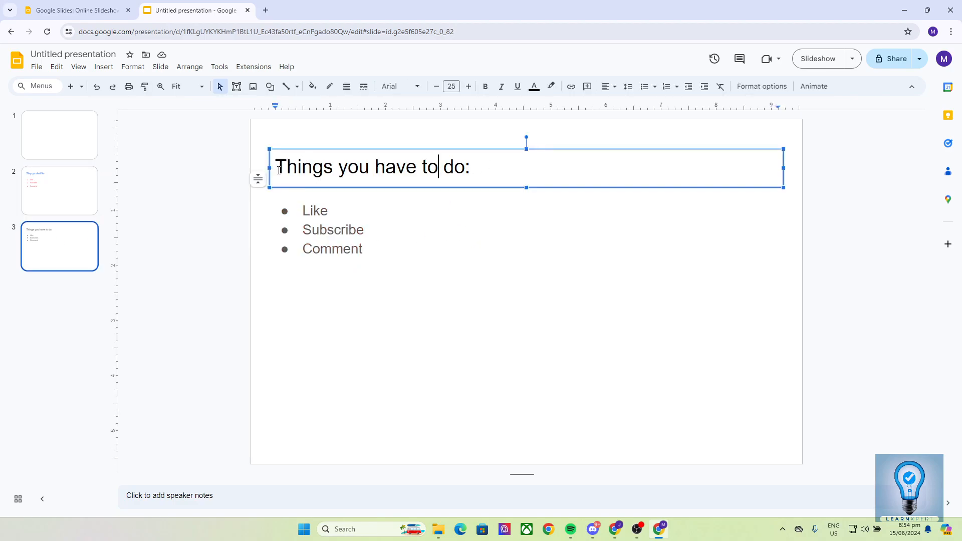
{"action": "left_click_drag", "start_coordinate": [278, 165], "coordinate": [470, 172]}
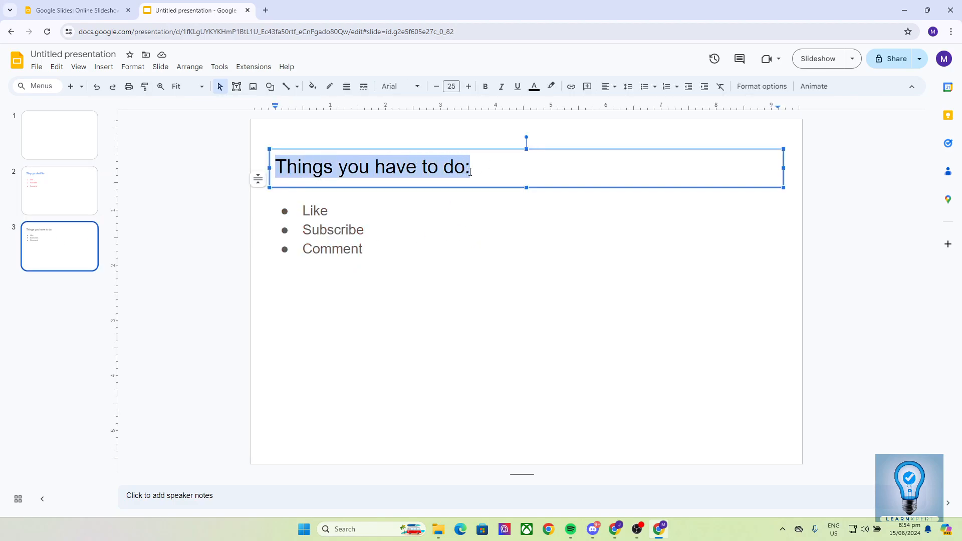
{"action": "left_click", "coordinate": [404, 90]}
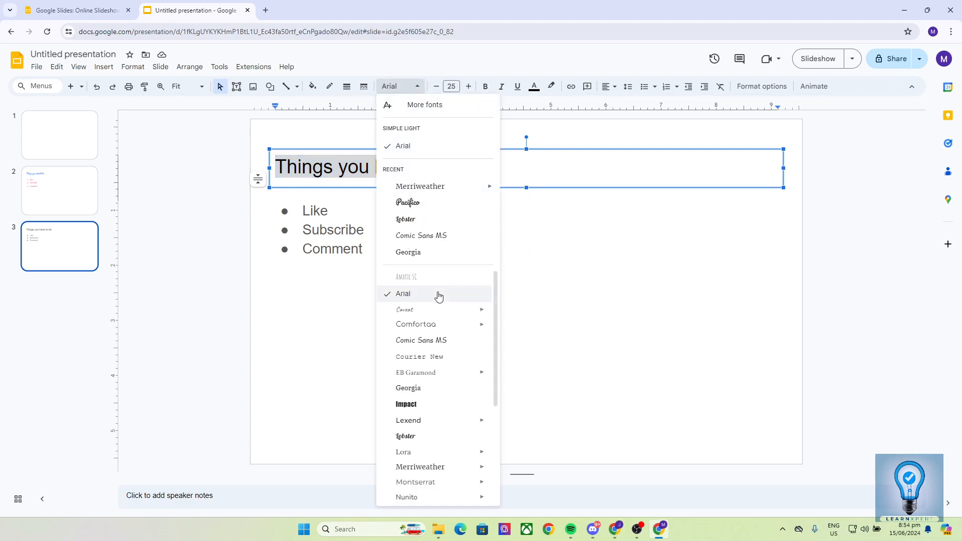
{"action": "scroll", "coordinate": [436, 296], "scroll_direction": "down", "scroll_amount": 3}
{"action": "mouse_move", "coordinate": [425, 285]}
{"action": "scroll", "coordinate": [424, 285], "scroll_direction": "down", "scroll_amount": 1}
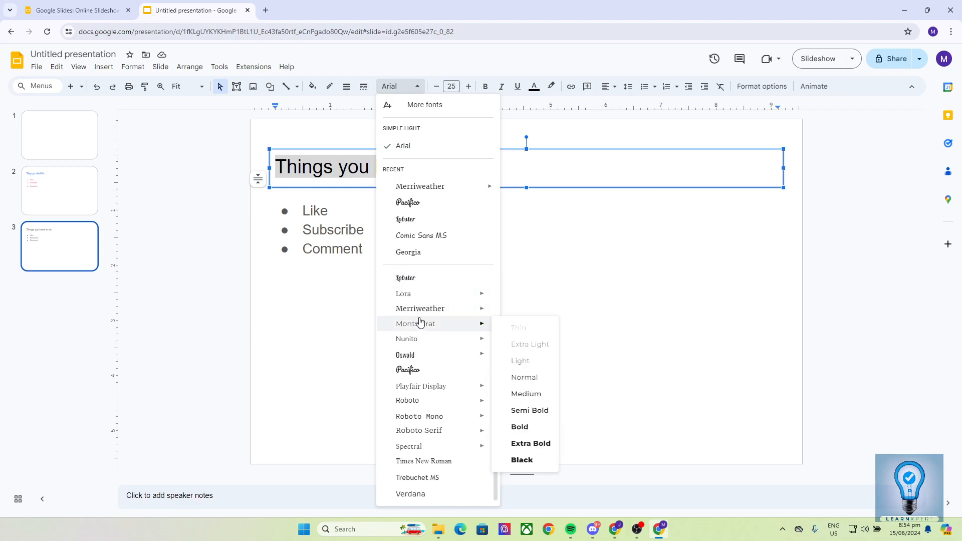
{"action": "scroll", "coordinate": [426, 346], "scroll_direction": "up", "scroll_amount": 3}
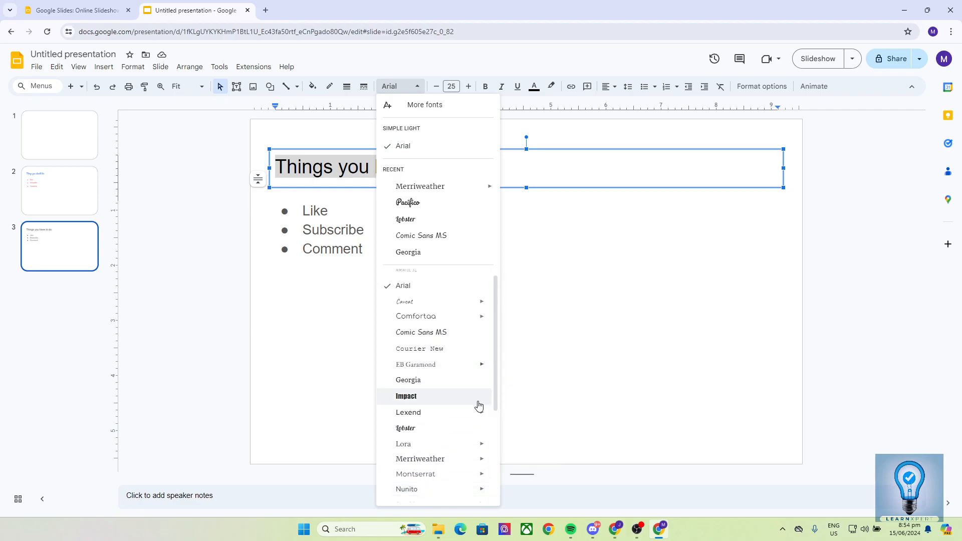
{"action": "scroll", "coordinate": [447, 400], "scroll_direction": "down", "scroll_amount": 3}
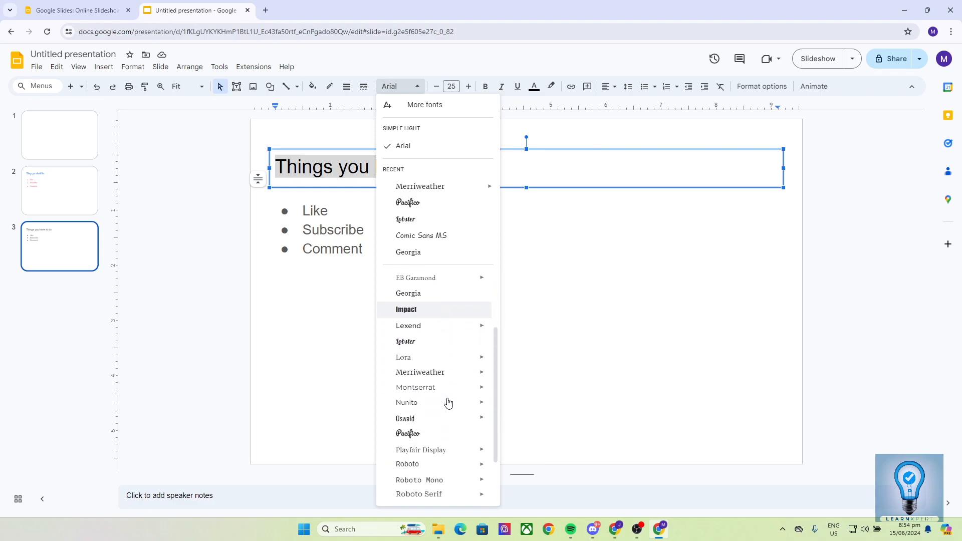
{"action": "scroll", "coordinate": [457, 300], "scroll_direction": "up", "scroll_amount": 3}
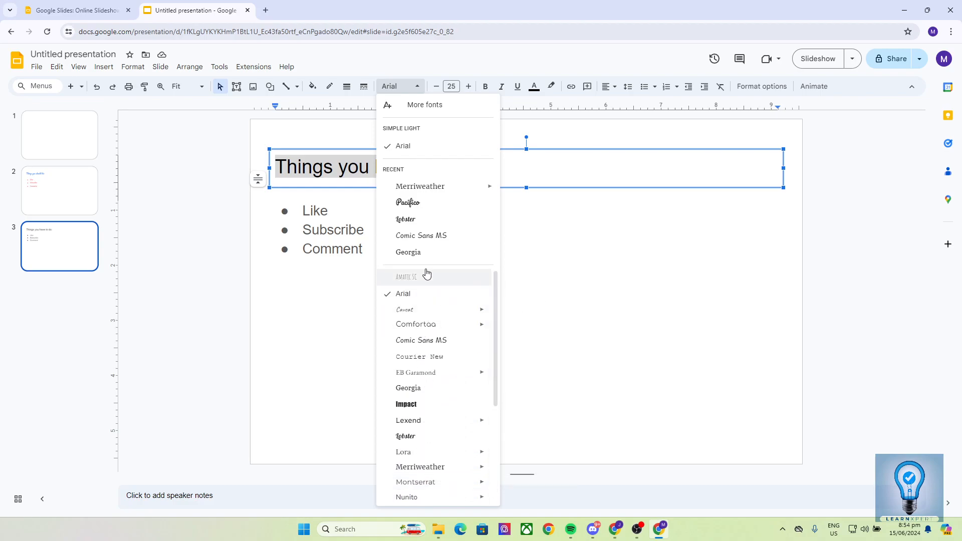
{"action": "left_click", "coordinate": [416, 205]}
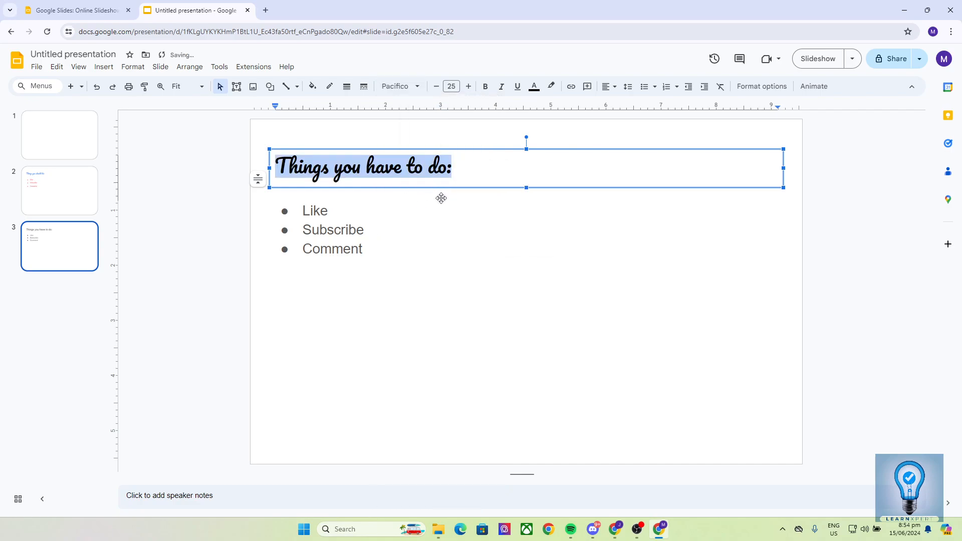
Change the font of all three bullet items on the third slide to Merriweather
{"action": "left_click", "coordinate": [386, 262]}
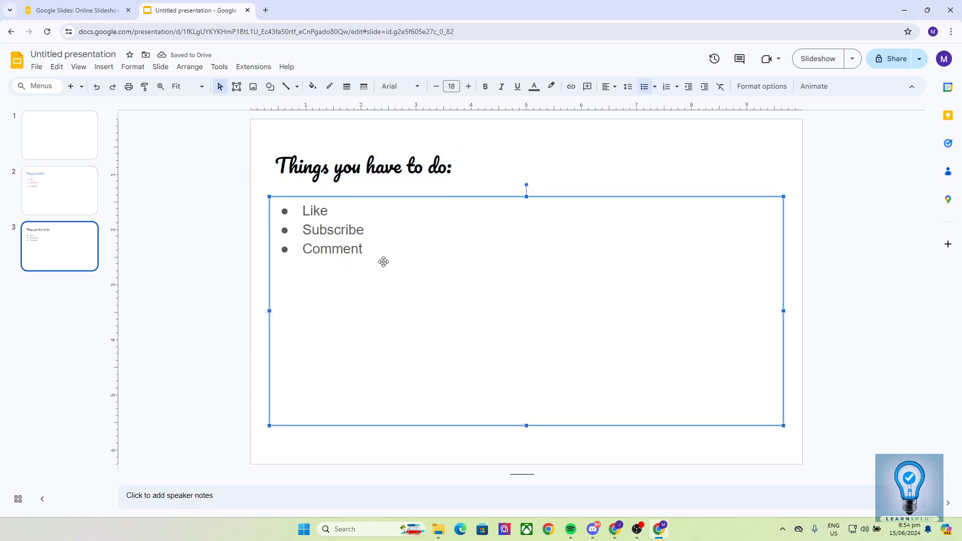
{"action": "left_click", "coordinate": [370, 258]}
{"action": "key", "text": "ctrl+a"}
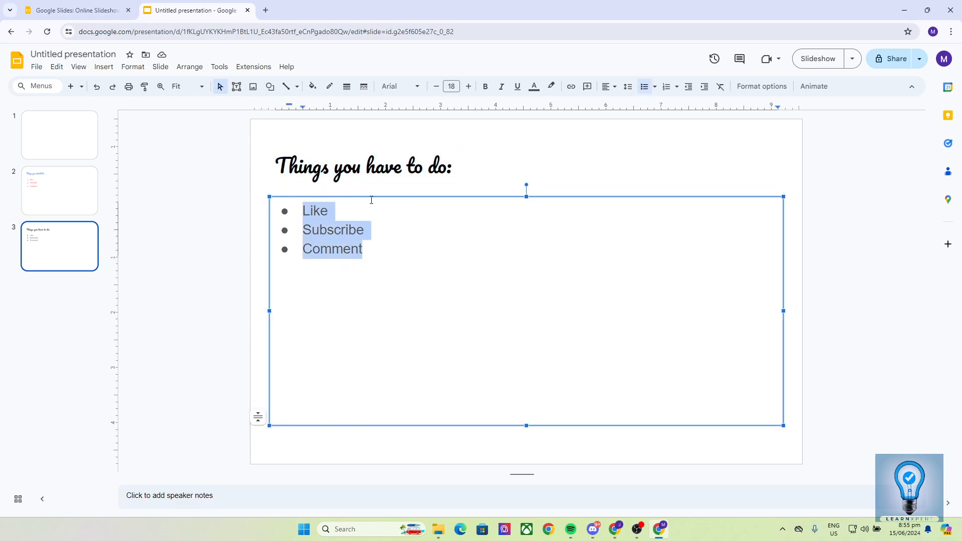
{"action": "left_click", "coordinate": [400, 86]}
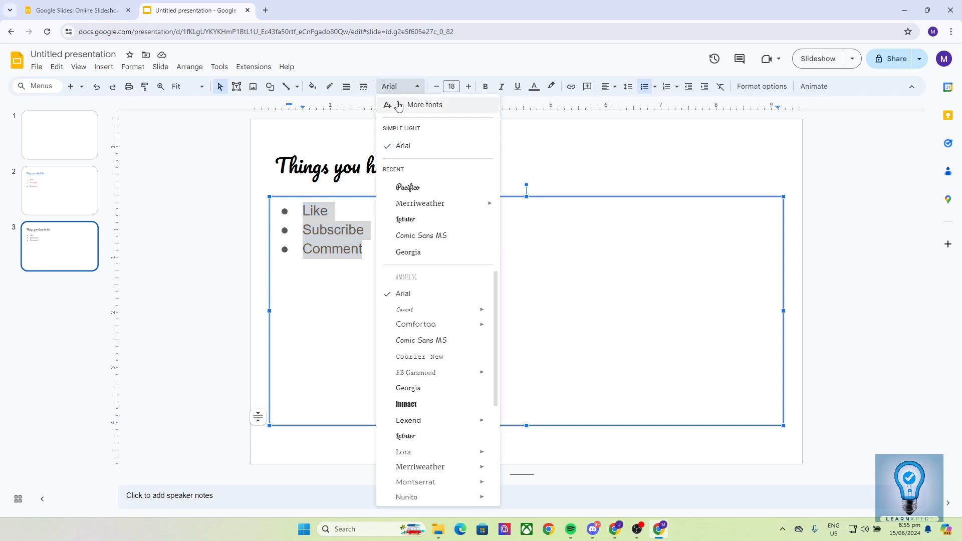
{"action": "left_click", "coordinate": [420, 212]}
{"action": "left_click", "coordinate": [391, 272]}
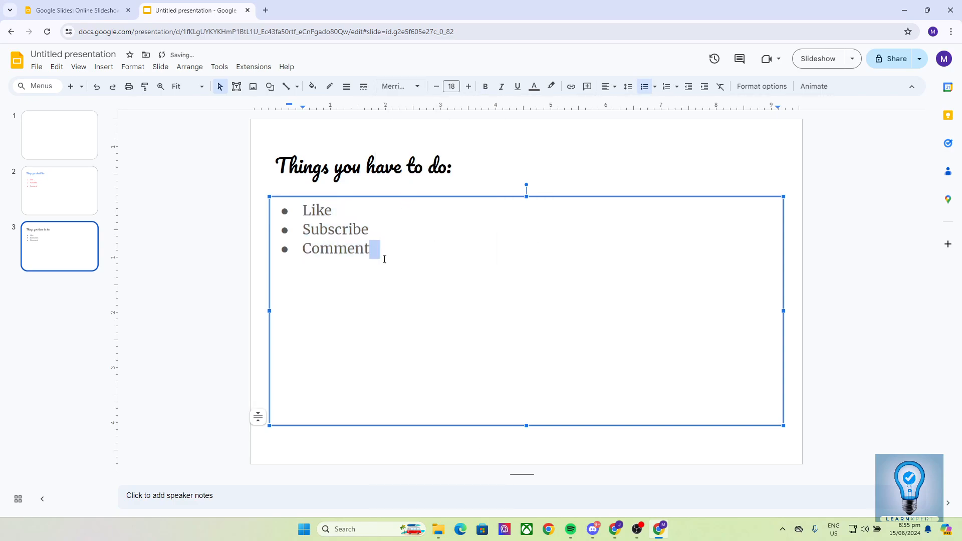
Set the line spacing of the whole bullet list to Double
{"action": "key", "text": "ctrl+a"}
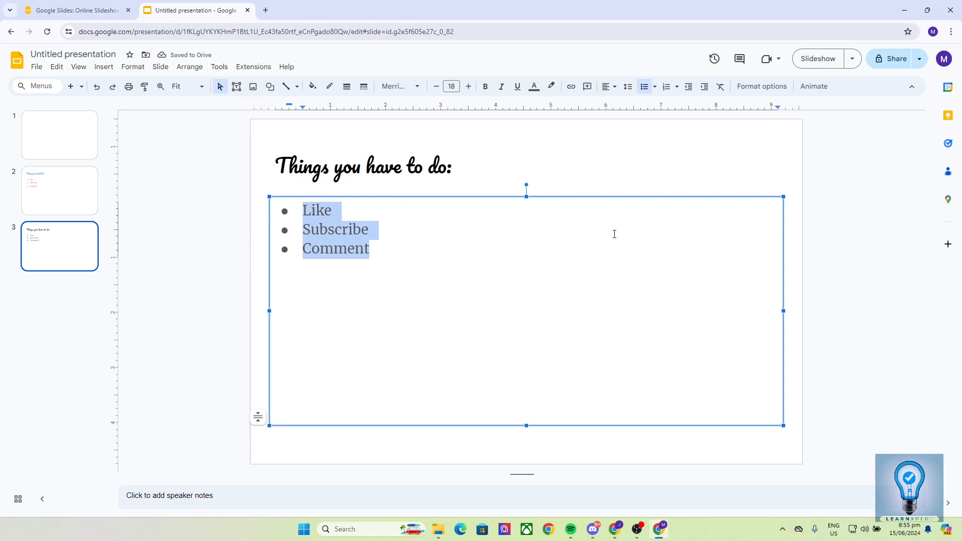
{"action": "left_click", "coordinate": [627, 94]}
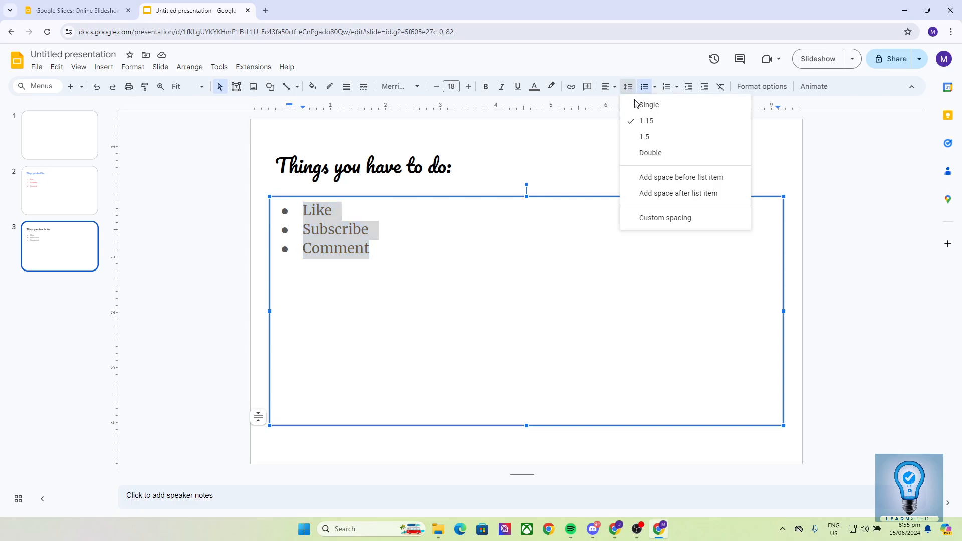
{"action": "left_click", "coordinate": [668, 156]}
{"action": "double_click", "coordinate": [390, 275]}
{"action": "double_click", "coordinate": [377, 244]}
Format all three bullet items as bold, italic and underlined
{"action": "left_click_drag", "start_coordinate": [407, 285], "coordinate": [296, 209]}
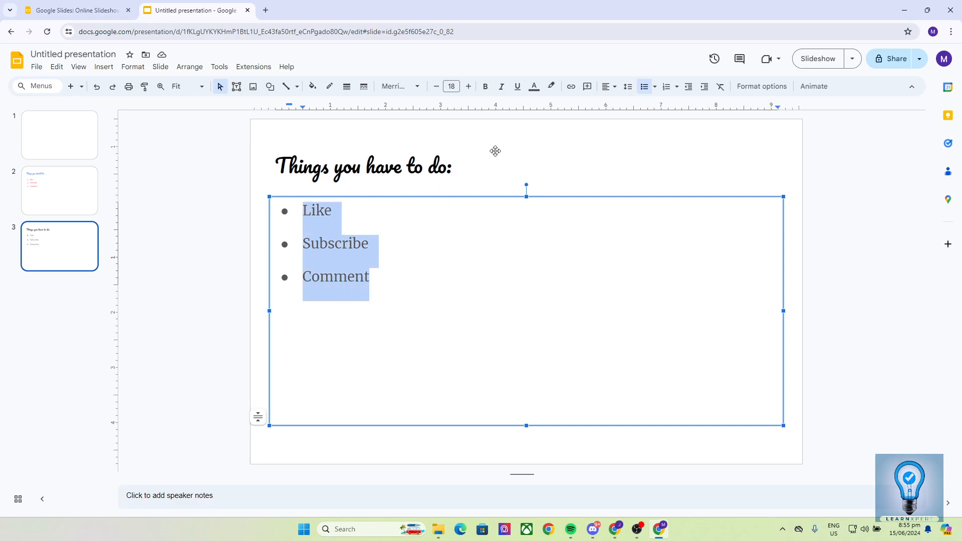
{"action": "left_click", "coordinate": [489, 91]}
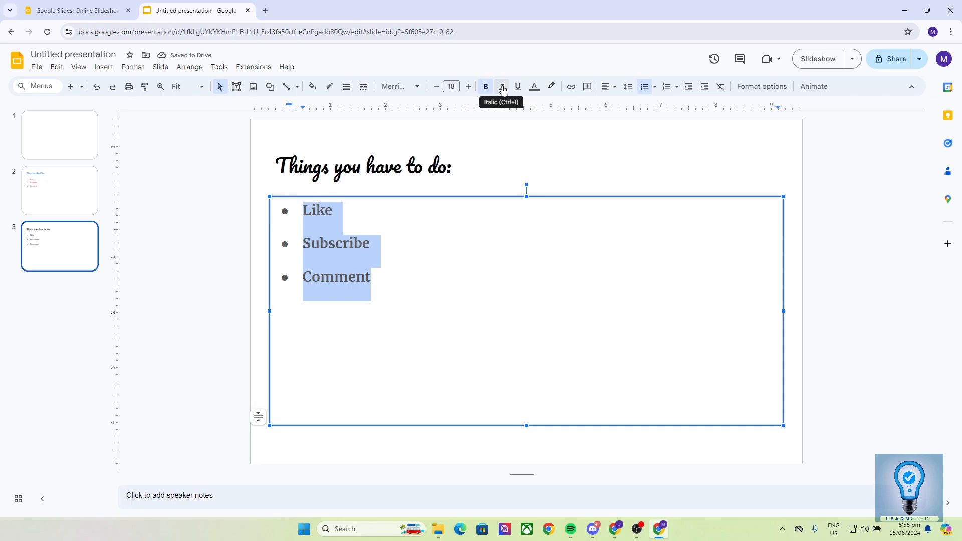
{"action": "left_click", "coordinate": [504, 90]}
{"action": "left_click", "coordinate": [524, 88]}
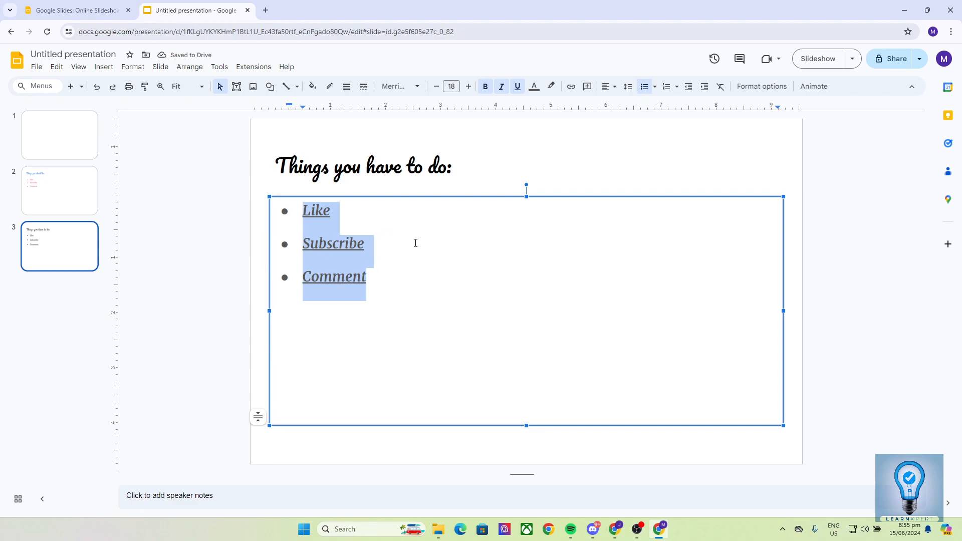
Reduce the font size of all three bullet items on the third slide to 12
{"action": "left_click", "coordinate": [436, 87]}
{"action": "left_click", "coordinate": [437, 87]}
{"action": "left_click", "coordinate": [436, 87]}
{"action": "left_click", "coordinate": [436, 87]}
{"action": "left_click", "coordinate": [436, 87]}
{"action": "left_click", "coordinate": [436, 87]}
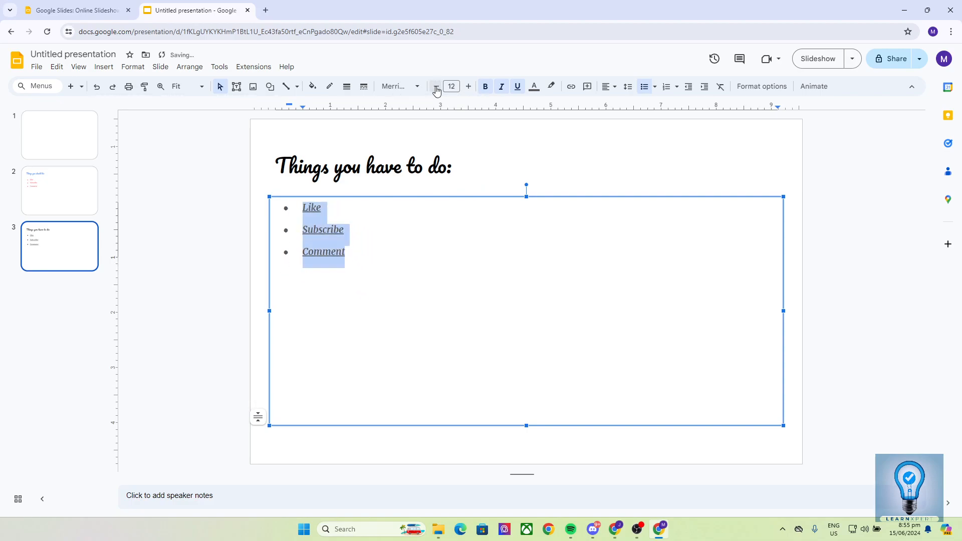
Increase the font size of all three bullet items on the third slide to 17
{"action": "left_click", "coordinate": [469, 87]}
{"action": "left_click", "coordinate": [469, 87]}
{"action": "left_click", "coordinate": [470, 87]}
{"action": "left_click", "coordinate": [470, 87]}
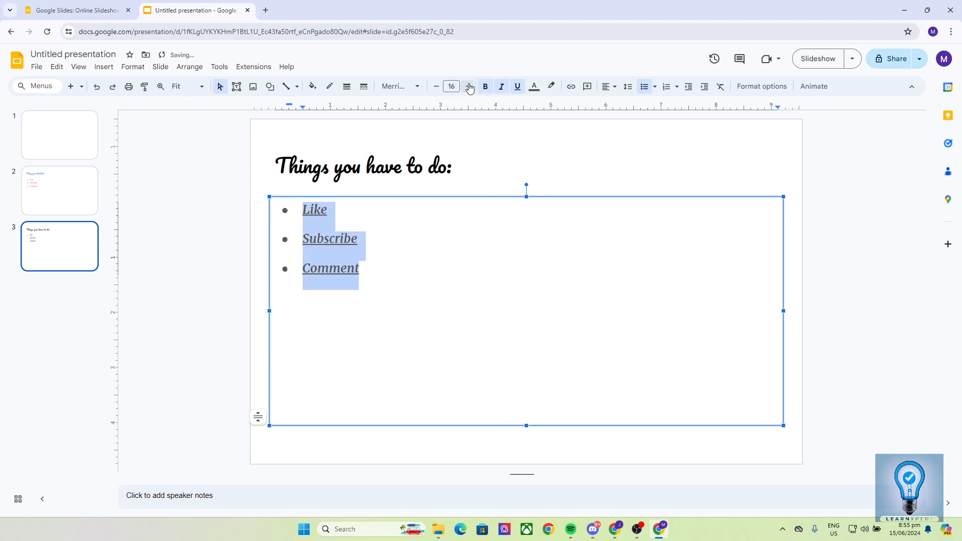
{"action": "left_click", "coordinate": [470, 87]}
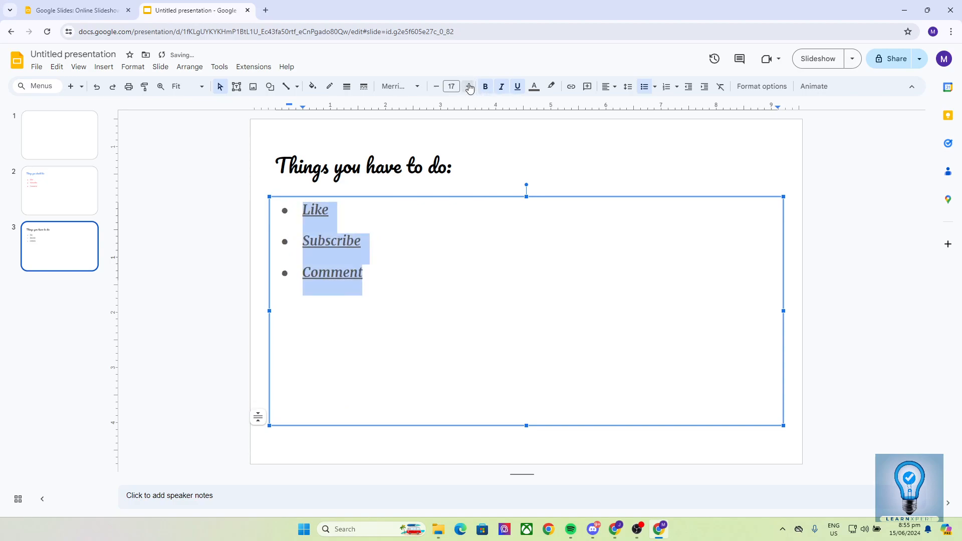
{"action": "left_click", "coordinate": [426, 215]}
Apply a custom dark red text color to the whole title on the third slide
{"action": "left_click", "coordinate": [424, 162]}
{"action": "left_click_drag", "start_coordinate": [473, 168], "coordinate": [274, 166]}
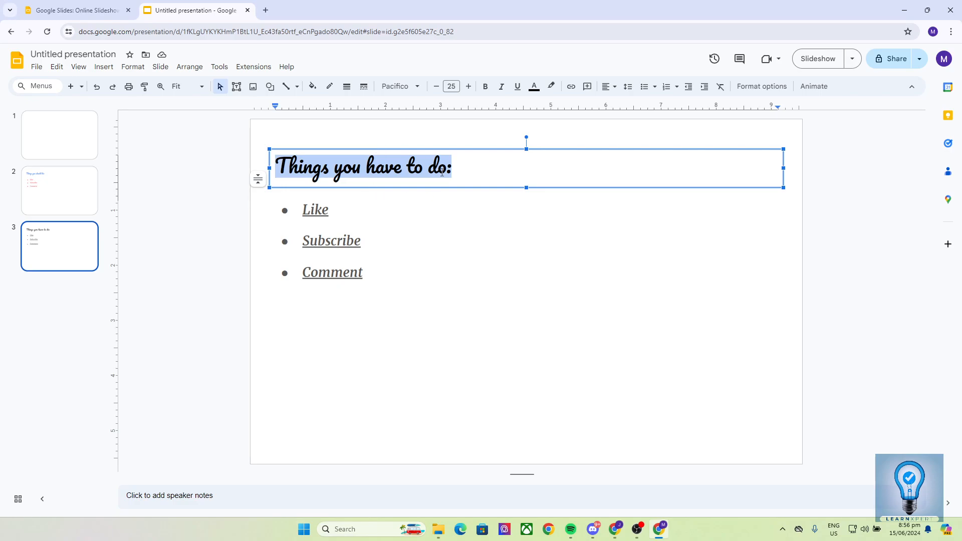
{"action": "left_click", "coordinate": [534, 94]}
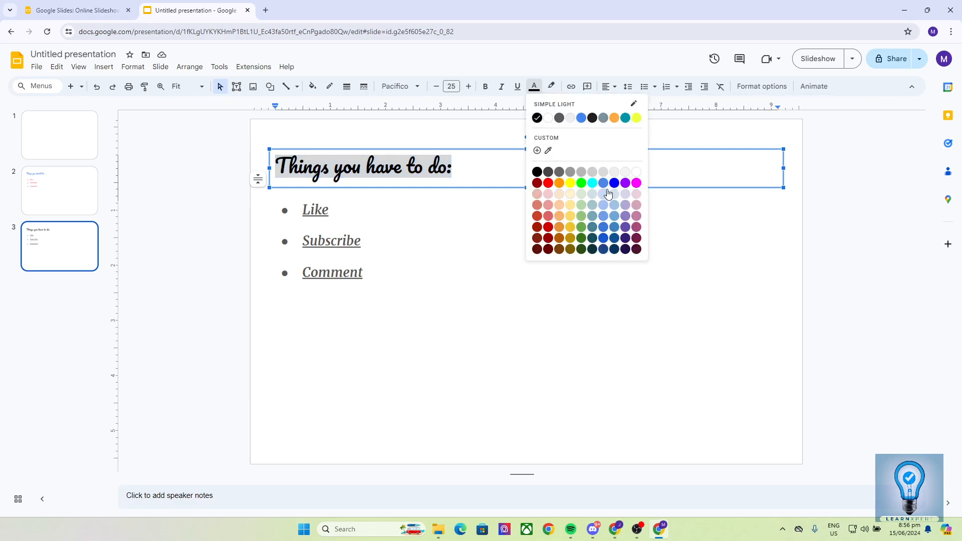
{"action": "left_click", "coordinate": [537, 150]}
{"action": "mouse_move", "coordinate": [487, 228]}
{"action": "left_mouse_down"}
{"action": "mouse_move", "coordinate": [490, 209]}
{"action": "mouse_move", "coordinate": [487, 234]}
{"action": "left_mouse_up"}
{"action": "left_click", "coordinate": [530, 355]}
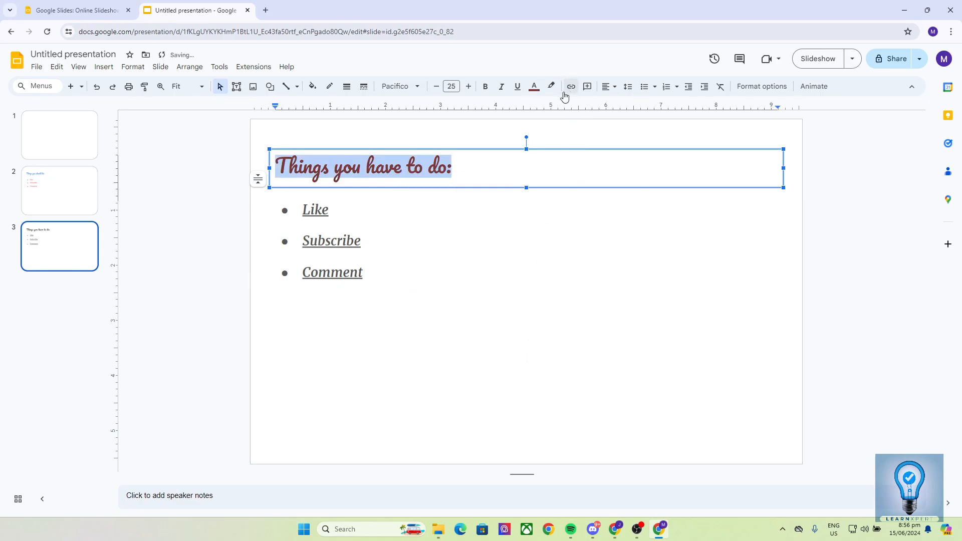
Recolor the third slide's title text with a light blue from the preset palette
{"action": "left_click", "coordinate": [533, 90]}
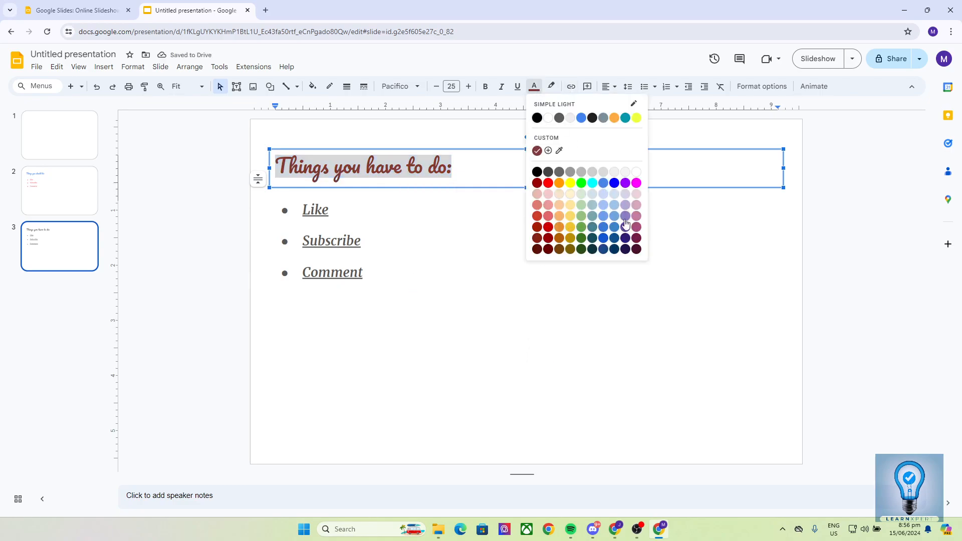
{"action": "left_click", "coordinate": [615, 207]}
{"action": "left_click", "coordinate": [535, 87]}
{"action": "left_click", "coordinate": [613, 217]}
{"action": "left_click", "coordinate": [595, 225]}
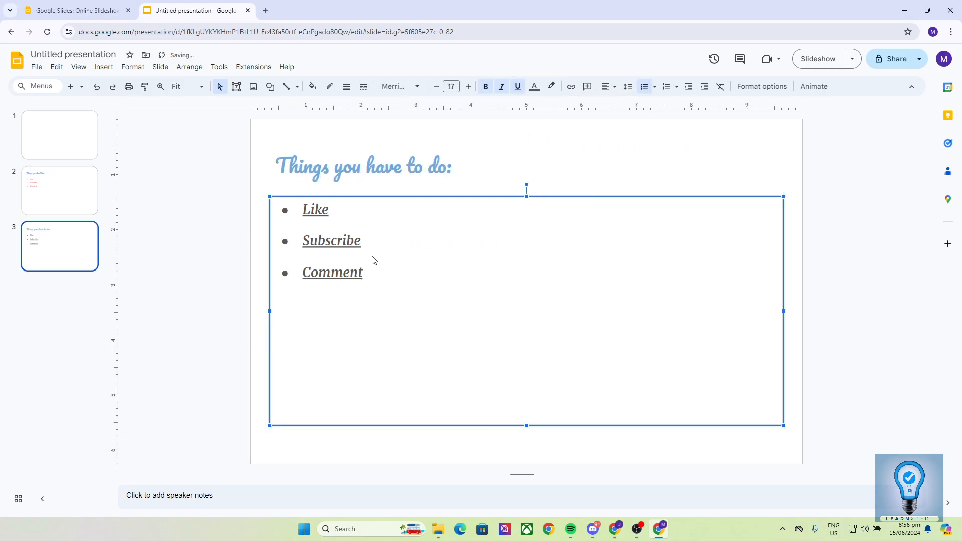
Change the text color of all three bullet items on the third slide to red
{"action": "left_click_drag", "start_coordinate": [364, 275], "coordinate": [310, 210]}
{"action": "left_click_drag", "start_coordinate": [365, 273], "coordinate": [298, 208]}
{"action": "left_click", "coordinate": [534, 87]}
{"action": "left_click", "coordinate": [548, 186]}
{"action": "left_click", "coordinate": [468, 177]}
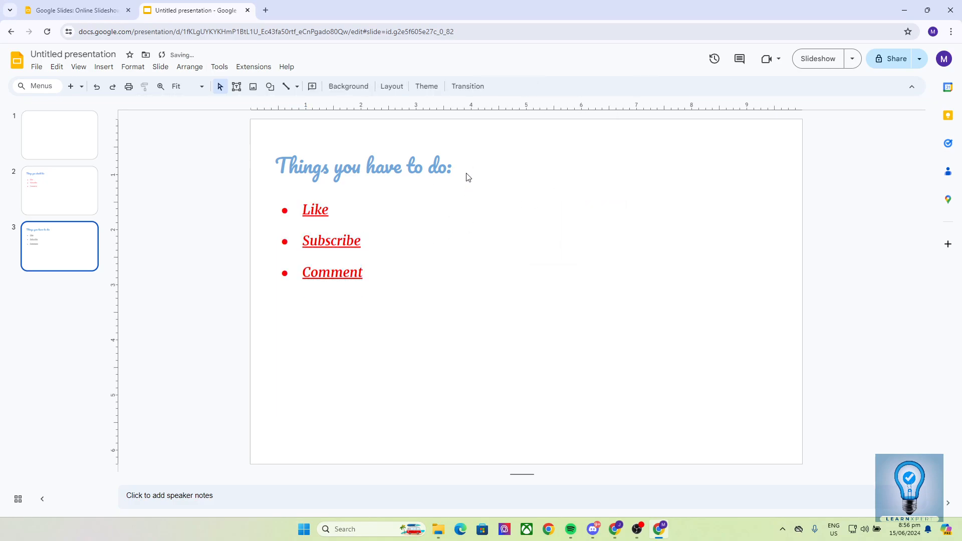